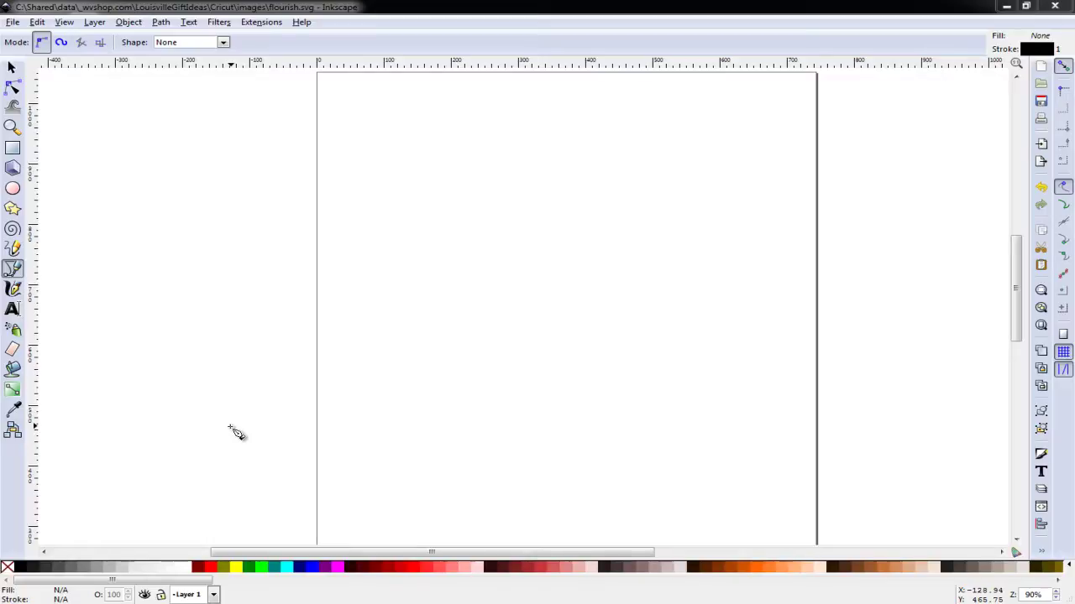
Step: Choose the Bezier (pen) tool for drawing freehand paths
click(15, 271)
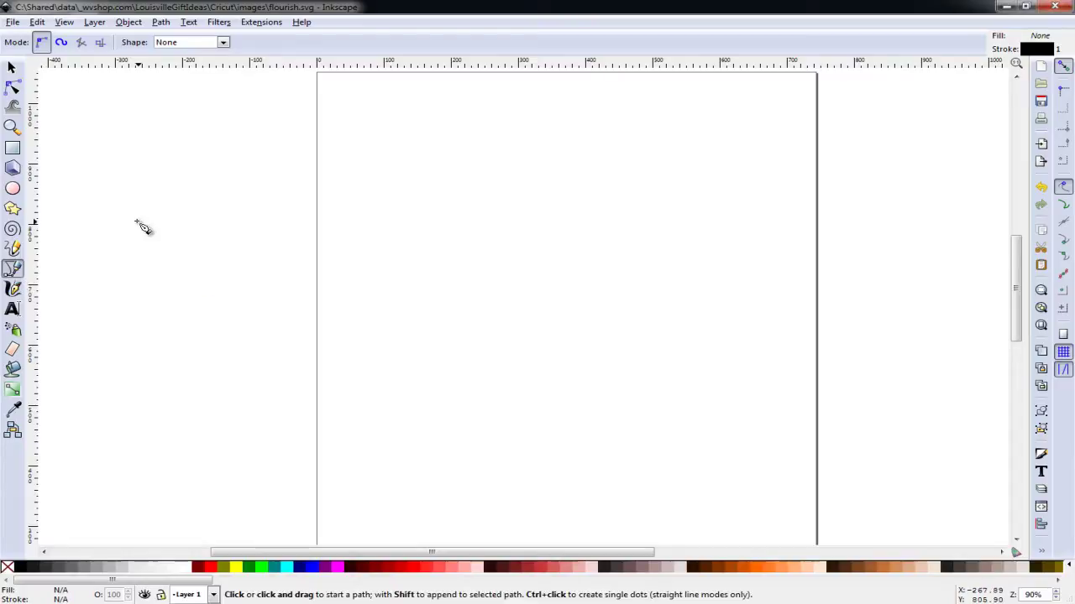
Step: Set the pen to Spiro mode with the Triangle in shape
click(65, 49)
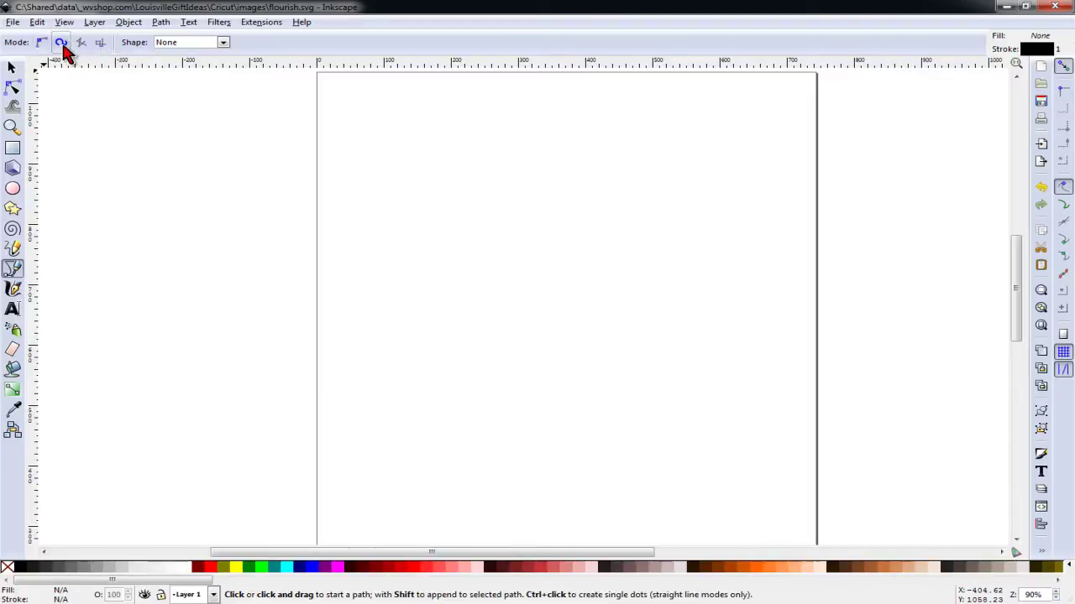
click(225, 42)
click(195, 74)
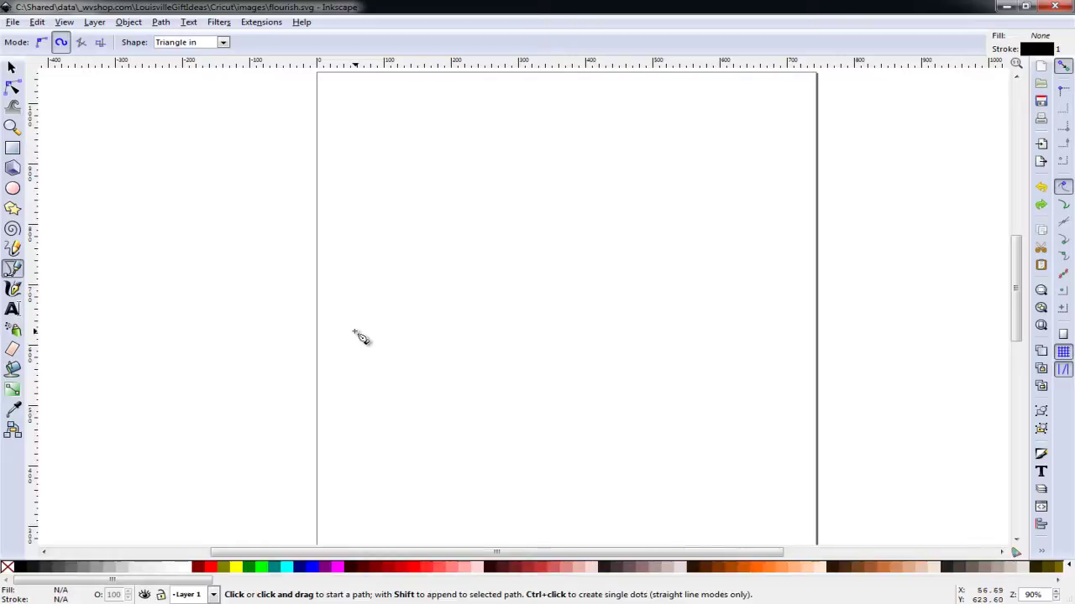
Step: Draw an S-shaped swirl across the page that curls into an inner spiral on the right
click(354, 331)
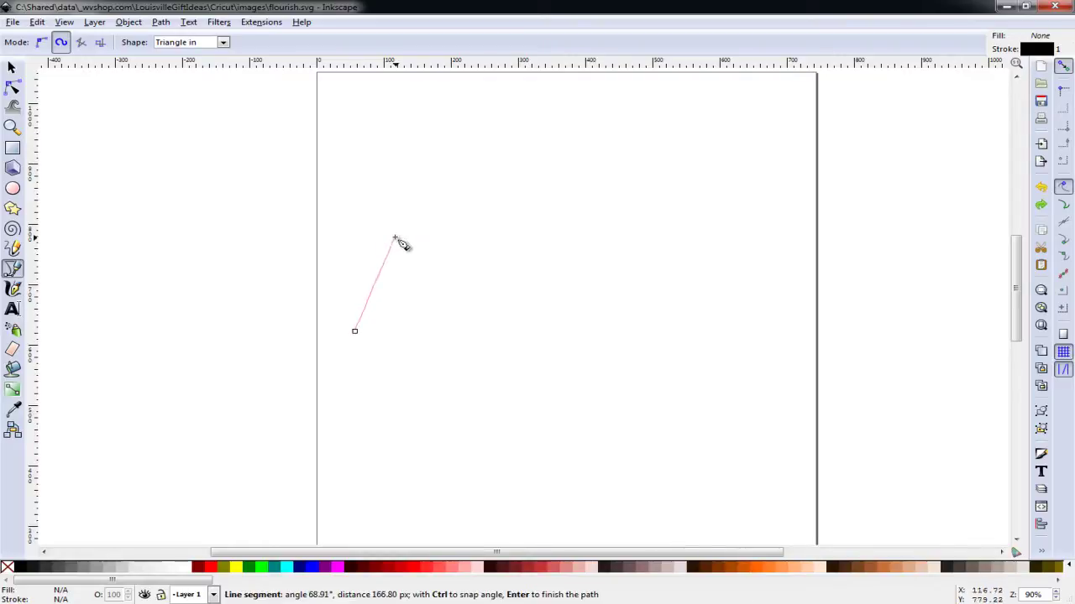
drag(398, 210, 480, 252)
drag(513, 293, 551, 361)
drag(561, 364, 716, 377)
drag(786, 312, 664, 265)
drag(656, 289, 735, 248)
drag(709, 243, 715, 269)
key(Return)
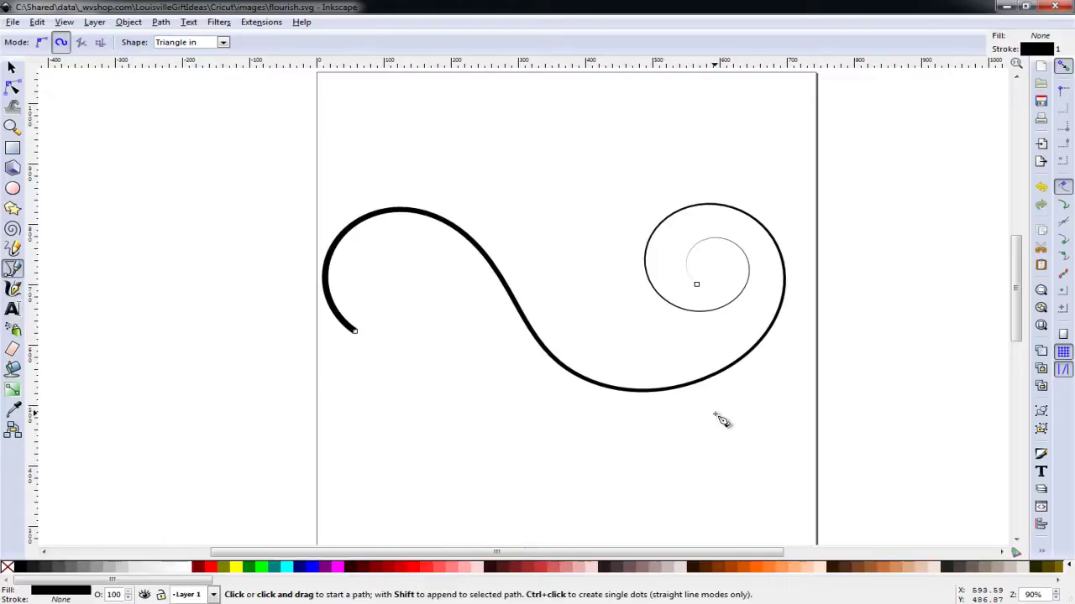
Step: Shift the first swirl right and down, then draw a second swirl curling near the top right
click(11, 68)
drag(414, 221, 443, 232)
click(13, 269)
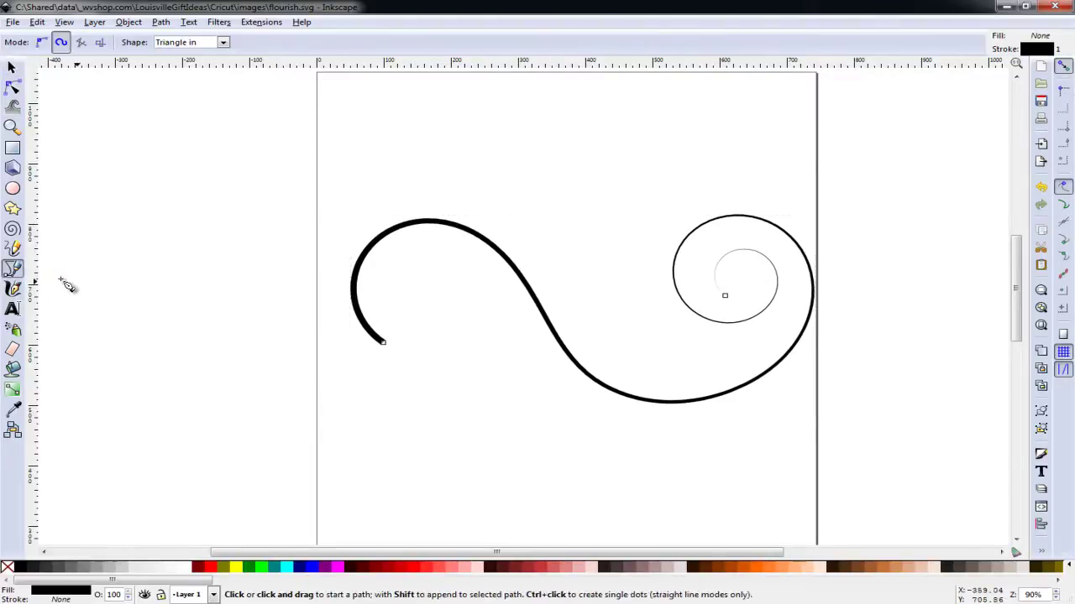
click(319, 342)
drag(380, 132, 682, 235)
mouse_move(683, 241)
mouse_down()
mouse_move(686, 155)
mouse_move(605, 193)
mouse_move(654, 195)
mouse_up()
mouse_move(638, 158)
mouse_down()
mouse_move(660, 156)
mouse_move(641, 168)
mouse_up()
key(Return)
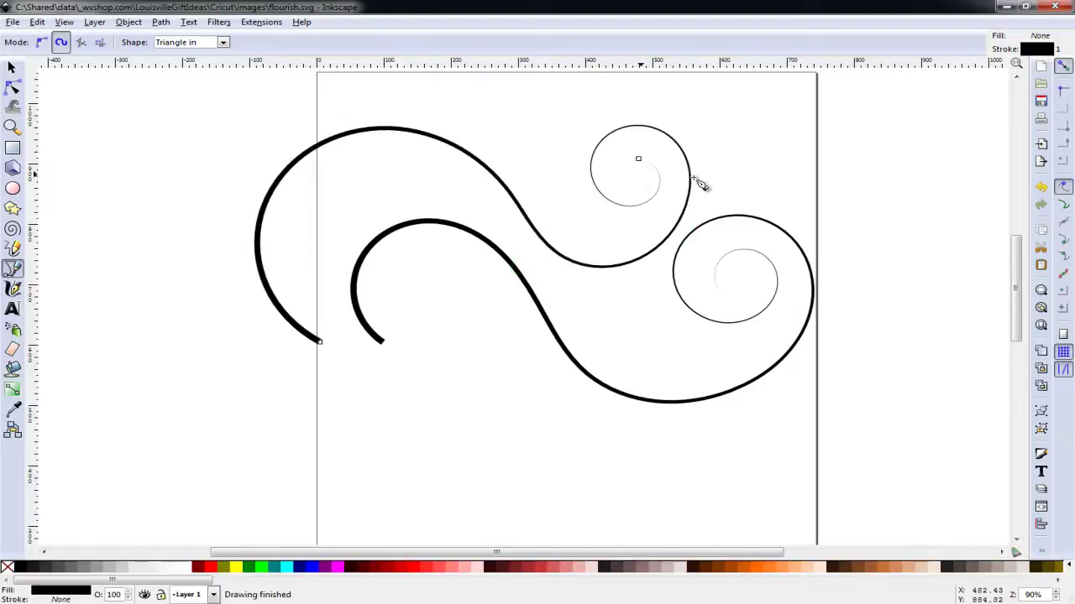
Step: Draw a third swirl curving upward across the top into a small loop
click(329, 335)
drag(329, 172, 408, 168)
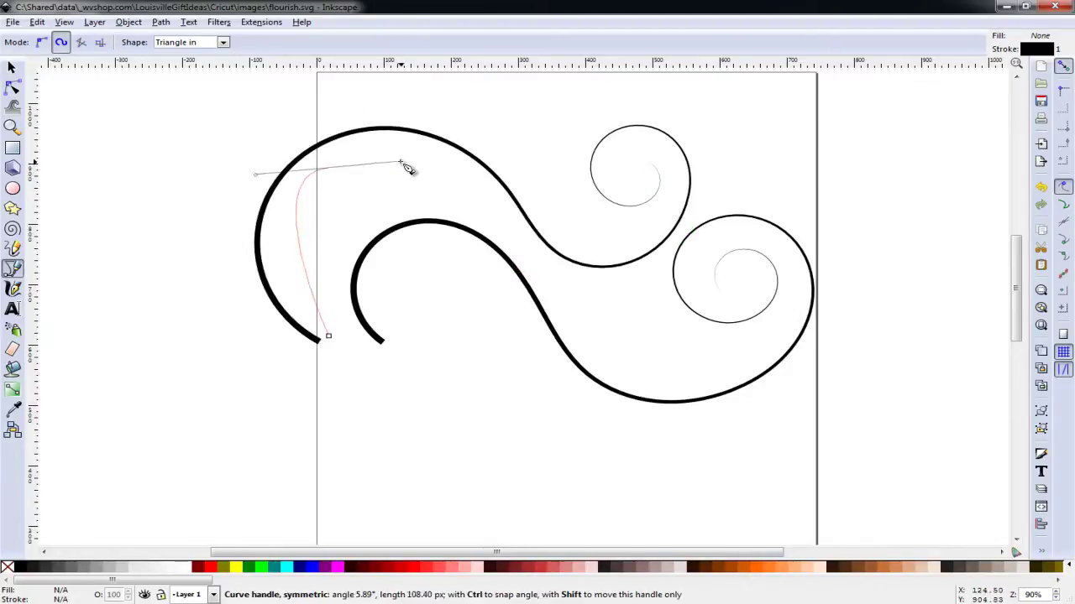
drag(456, 211, 475, 173)
mouse_move(509, 141)
mouse_down()
mouse_move(523, 167)
mouse_move(514, 143)
mouse_move(500, 139)
mouse_up()
key(Return)
Step: Move the S-shaped swirl down and right and scale it smaller
click(13, 69)
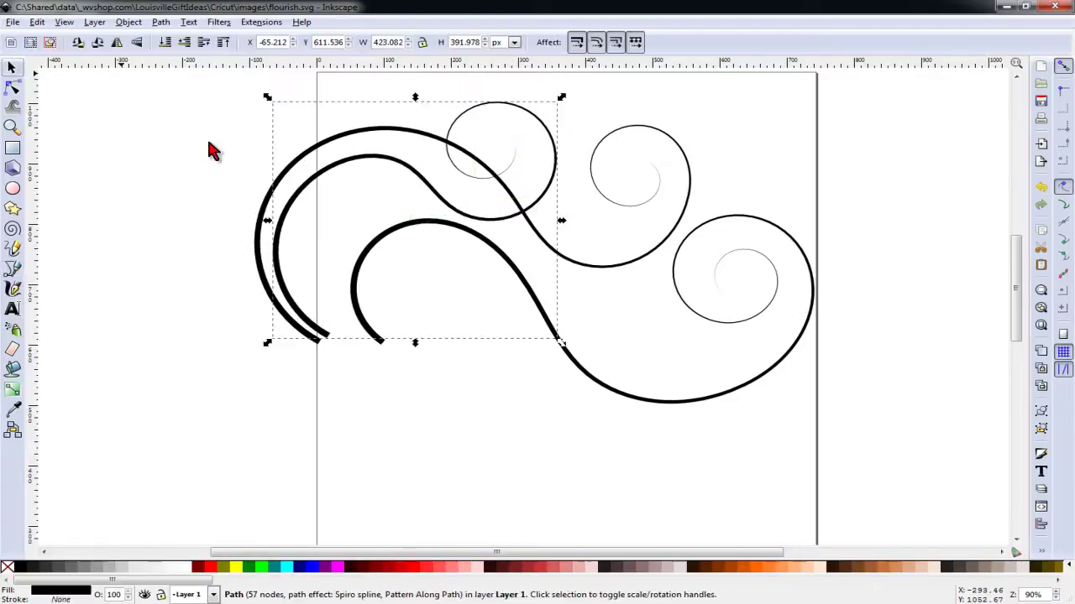
drag(598, 387, 627, 476)
drag(851, 493, 781, 456)
Step: Move the inner and outer upper curves down and right to meet the S-swirl, then select the lower swirl
drag(411, 191, 507, 250)
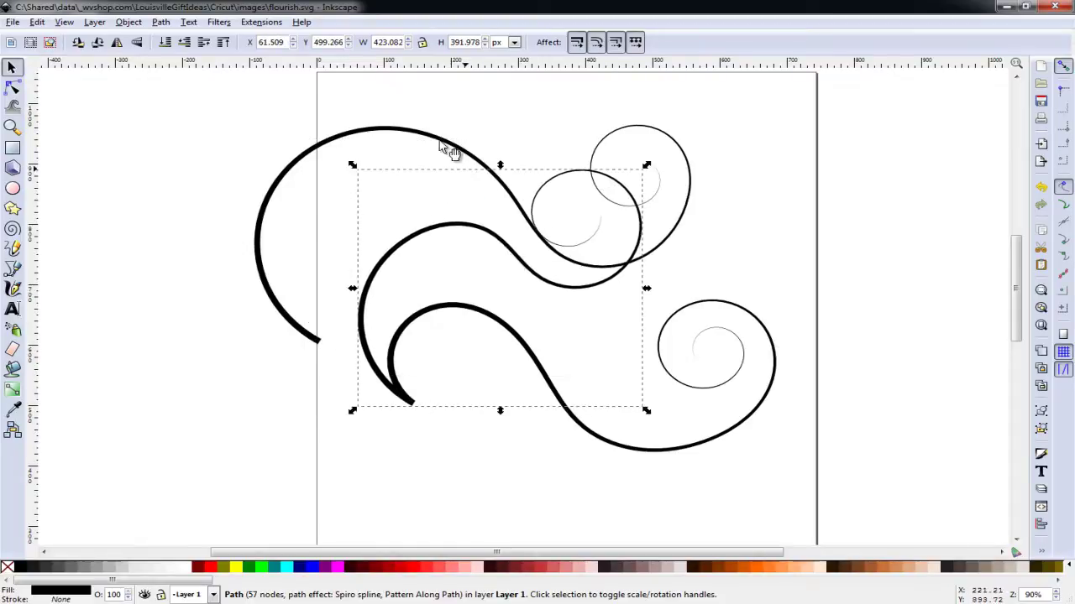
click(439, 176)
drag(439, 176, 529, 210)
click(185, 473)
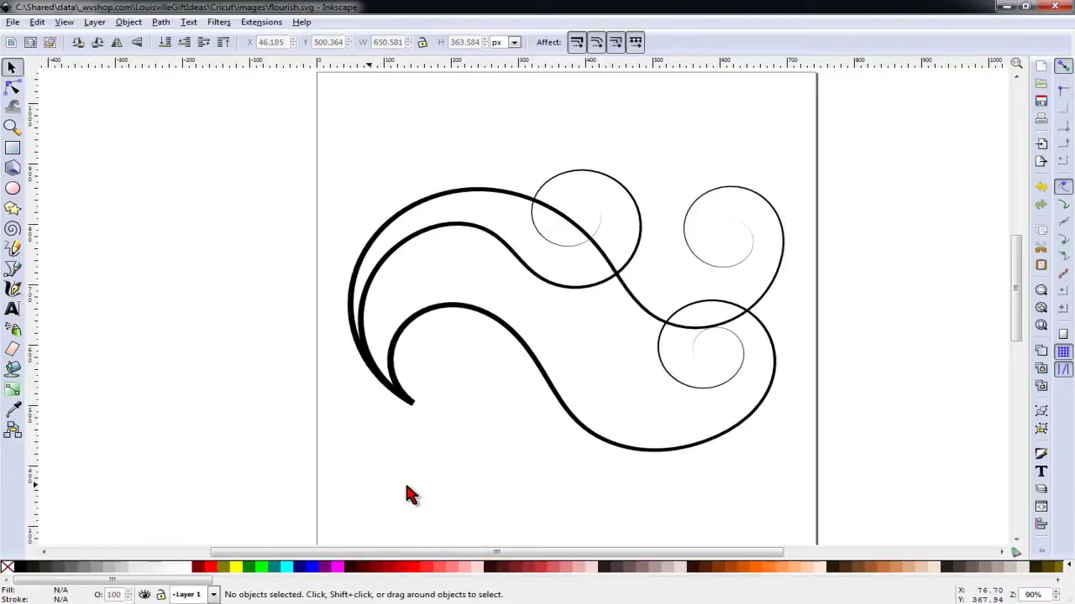
click(563, 398)
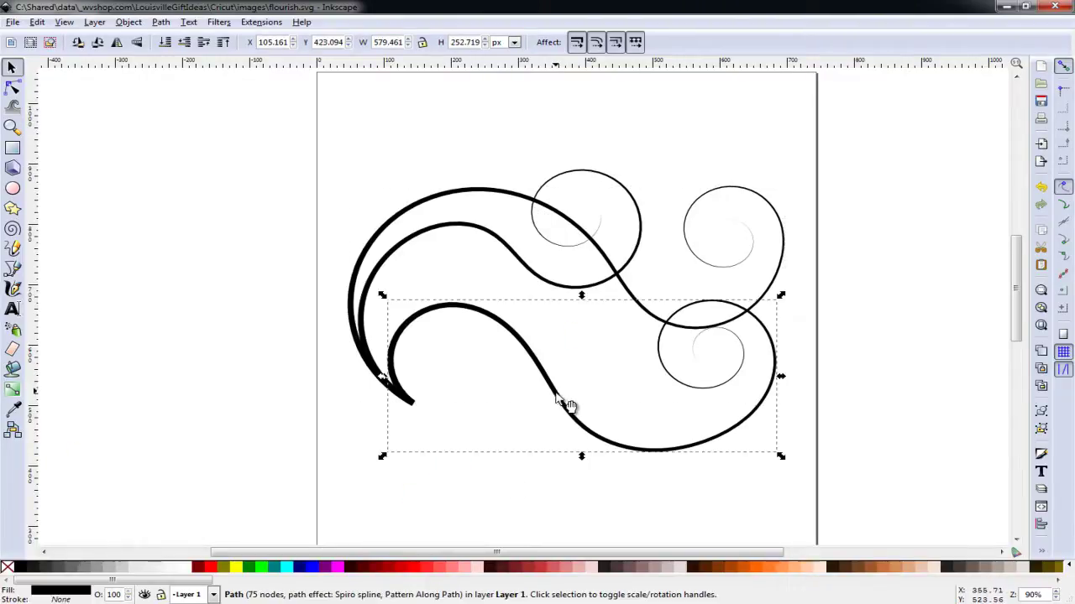
Step: Set the lower swirl's Pattern Along Path width to 2.5 in the Path Effect Editor
click(163, 24)
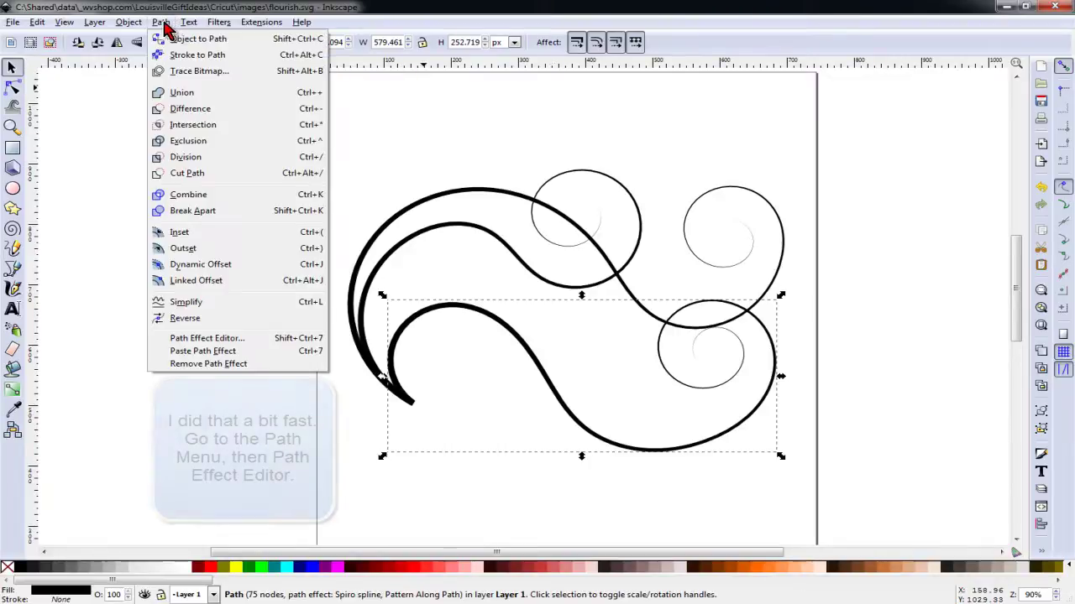
click(220, 338)
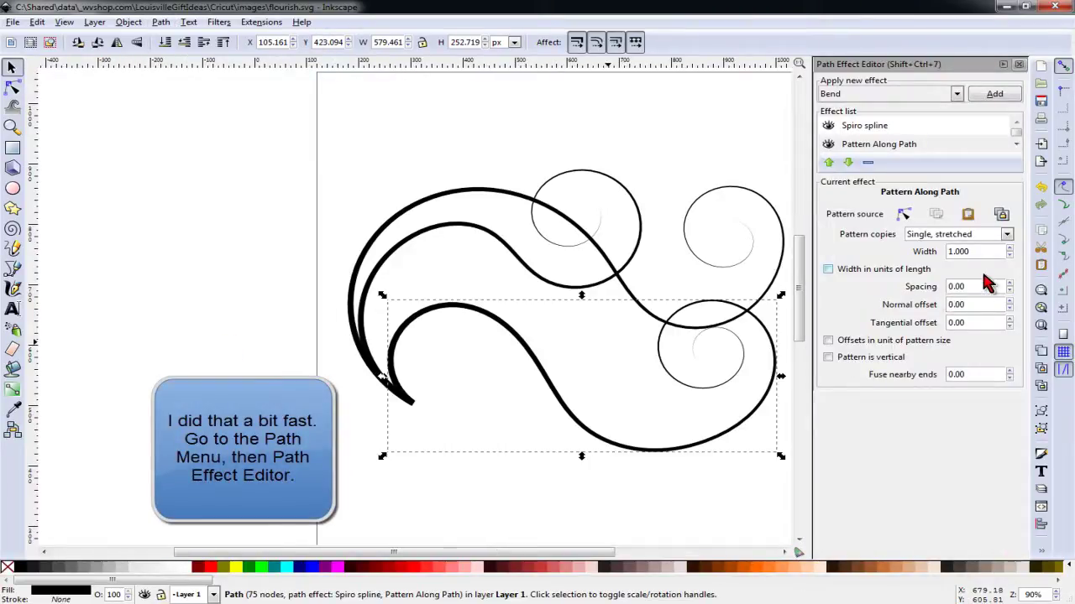
double_click(958, 251)
text(2.5)
key(Return)
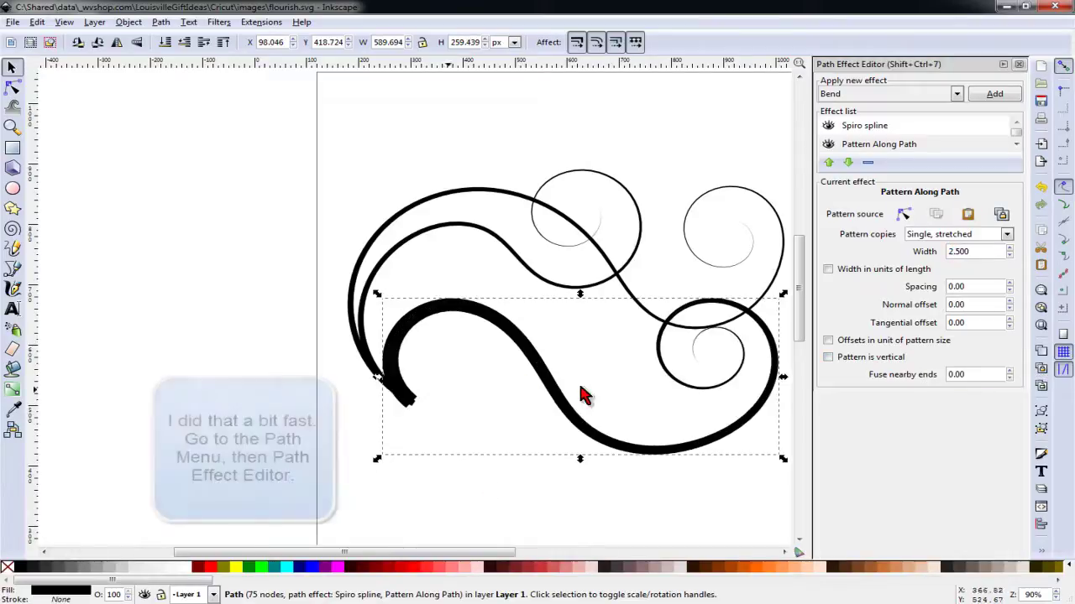
mouse_move(421, 307)
mouse_down()
mouse_move(419, 317)
mouse_move(432, 319)
mouse_up()
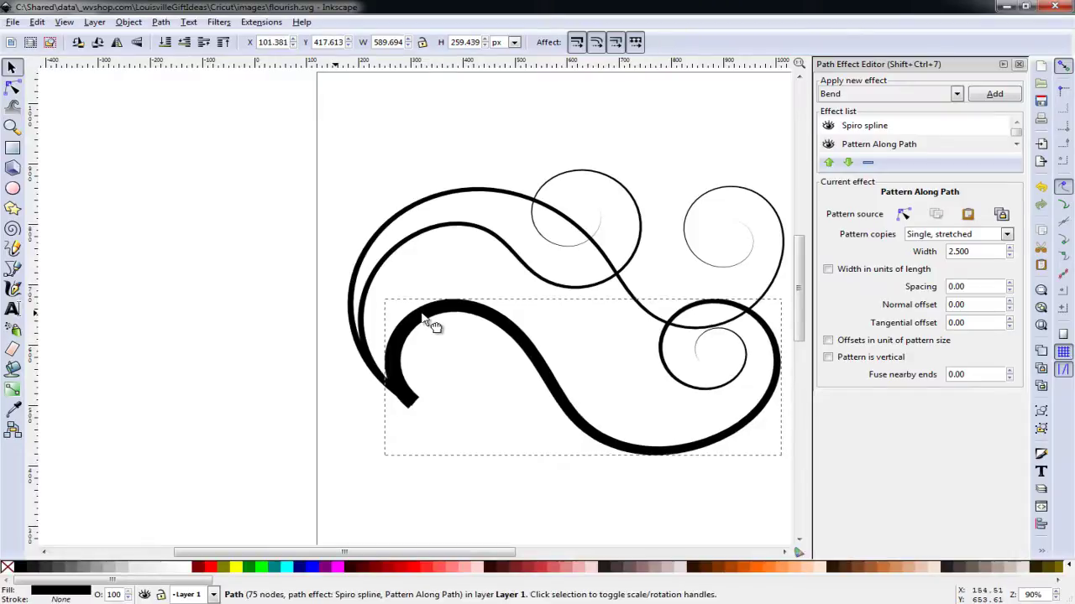
click(131, 267)
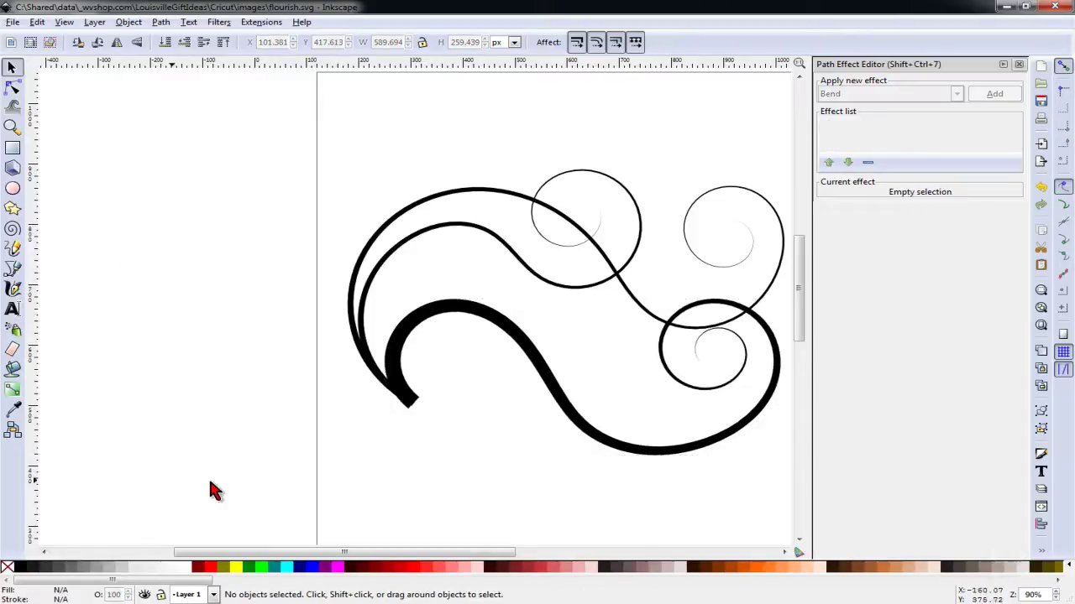
click(1018, 64)
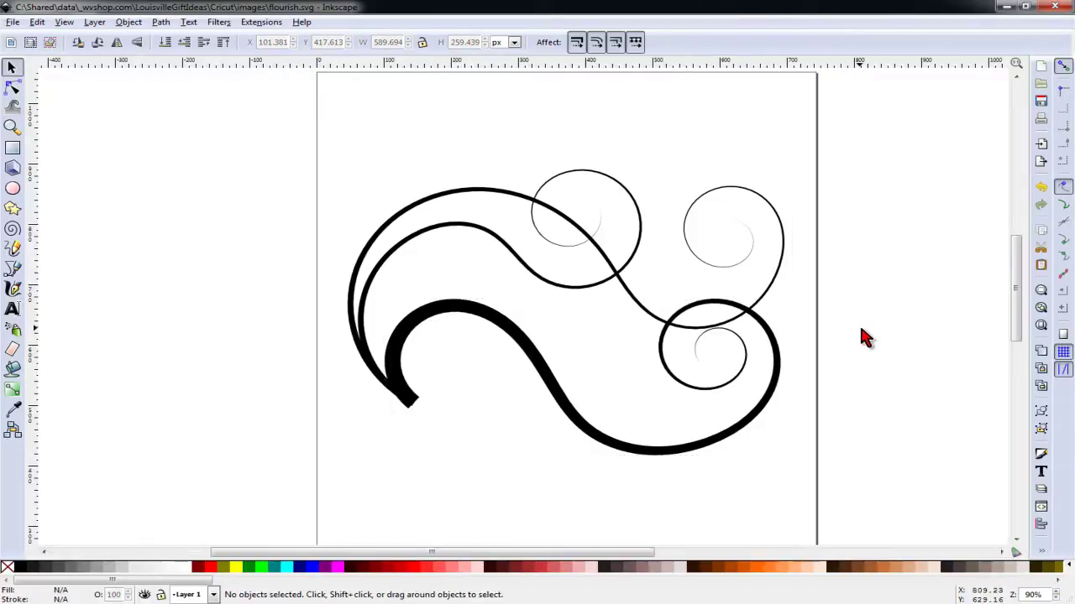
Step: Convert the upper-right swirl's path effects into a plain path
click(754, 245)
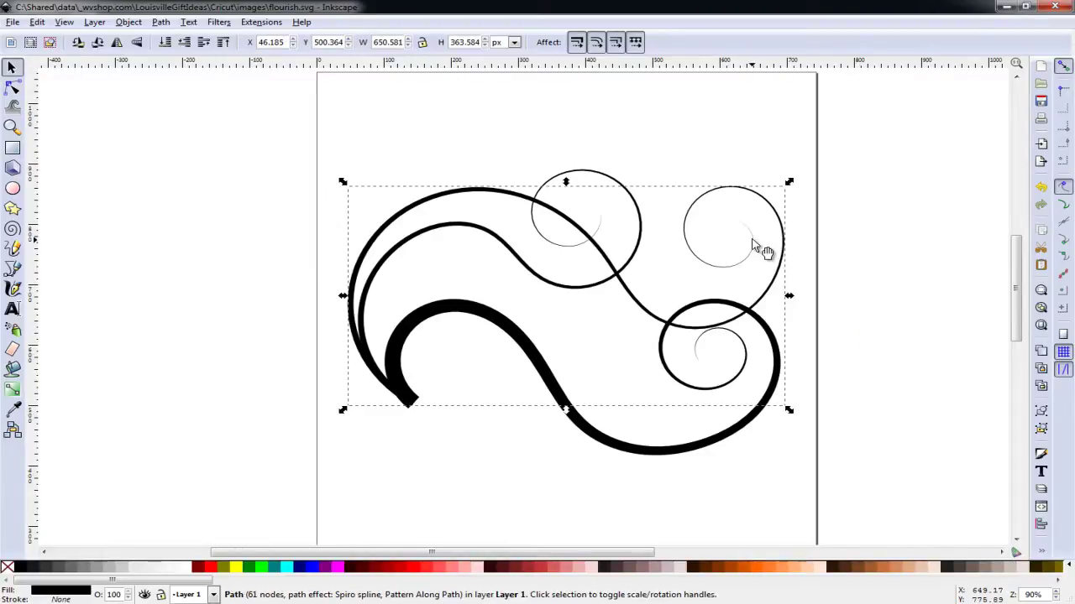
click(138, 22)
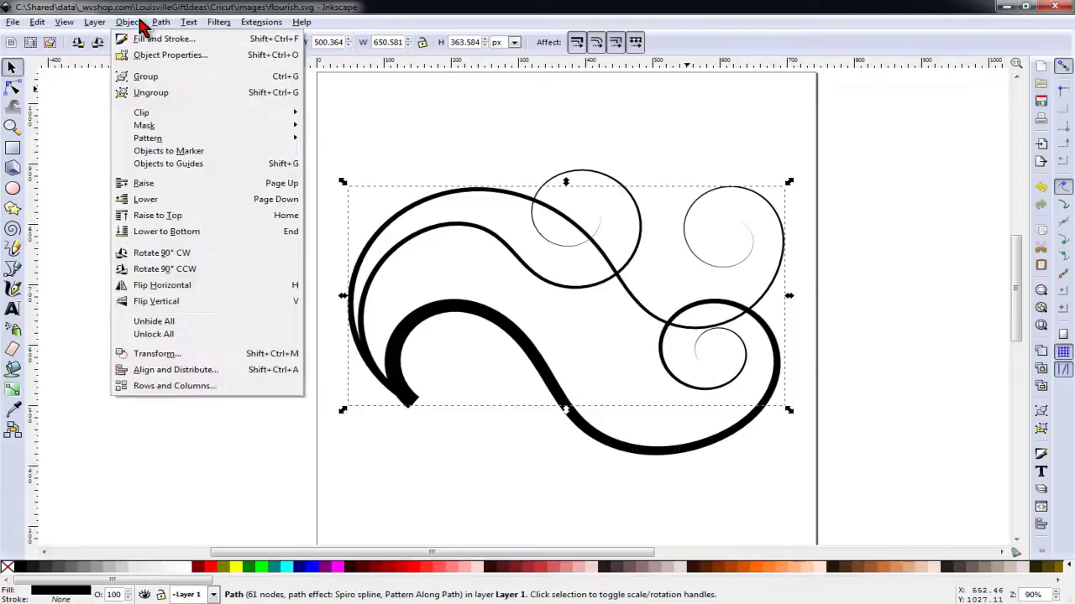
mouse_move(159, 23)
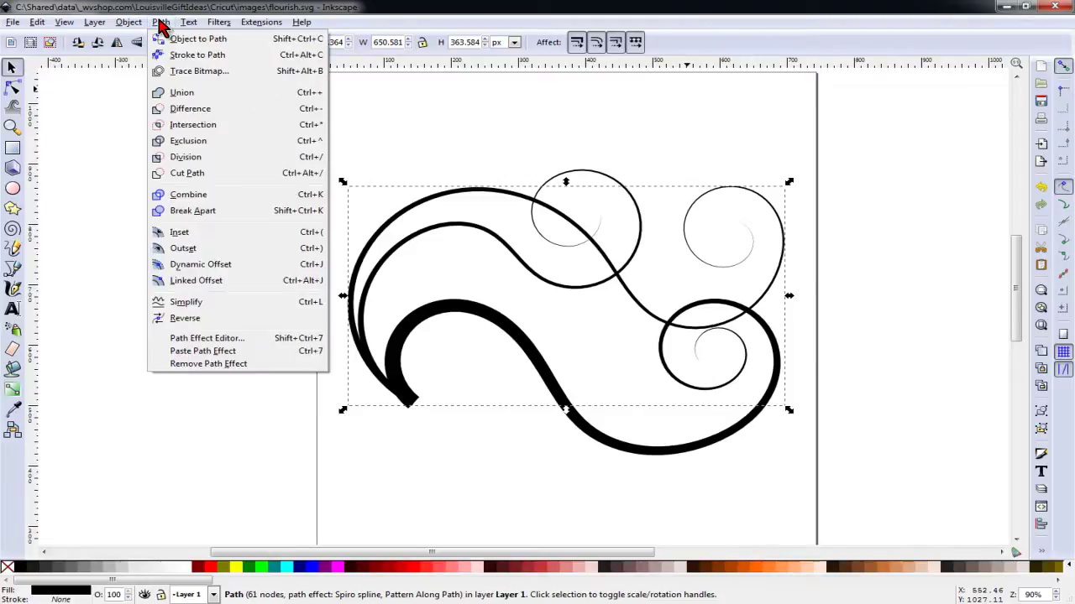
click(199, 42)
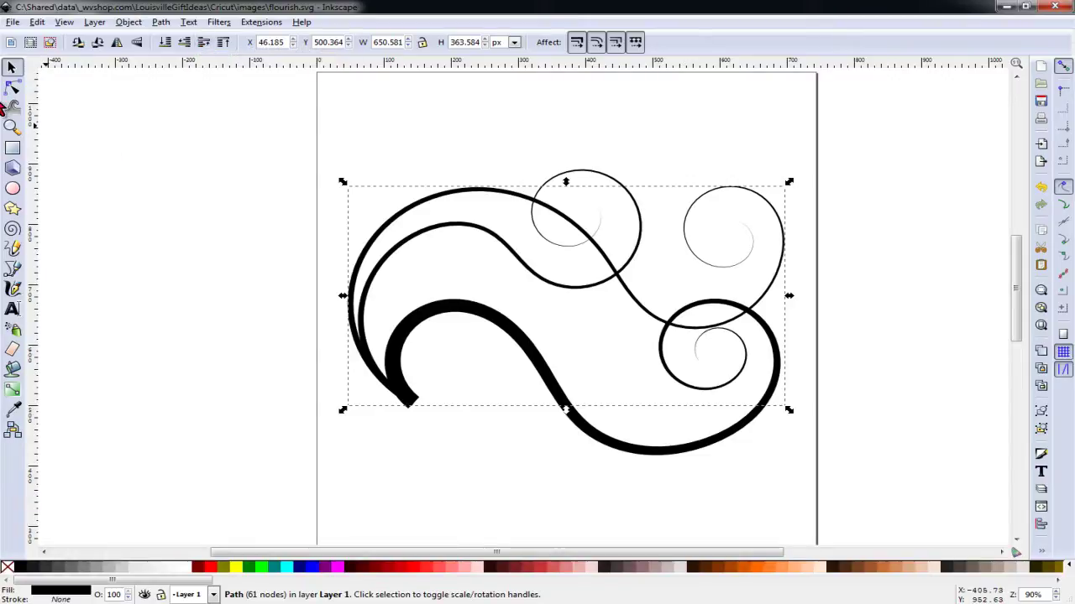
Step: Zoom into the spiral's inner end and drag its last segment and nodes into a leaf
click(12, 94)
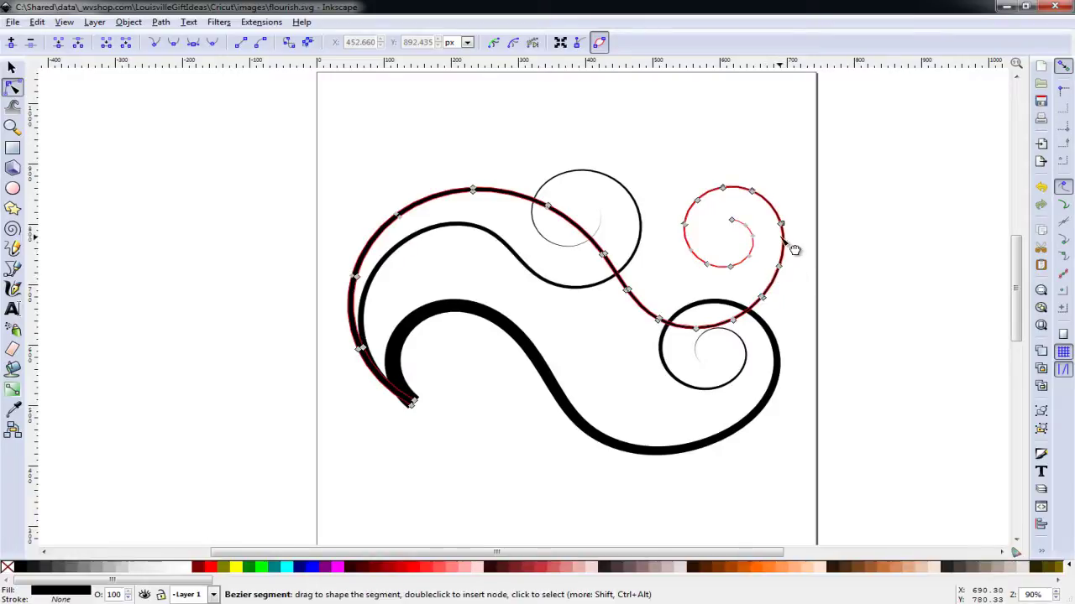
key(plus)
key(plus)
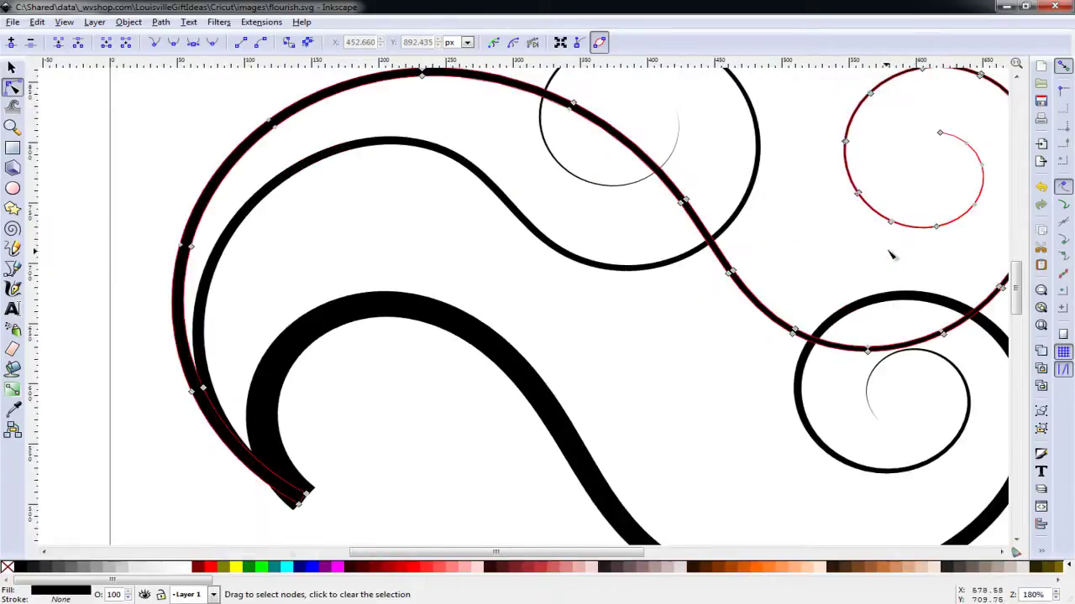
drag(626, 564, 747, 560)
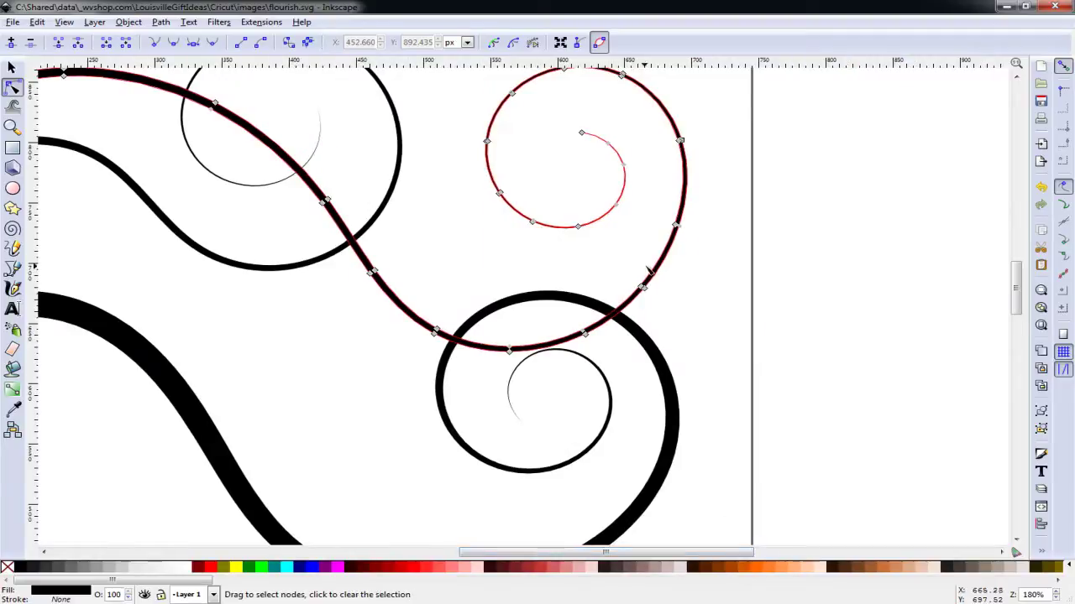
scroll(655, 277, up, 2)
key(plus)
key(plus)
key(plus)
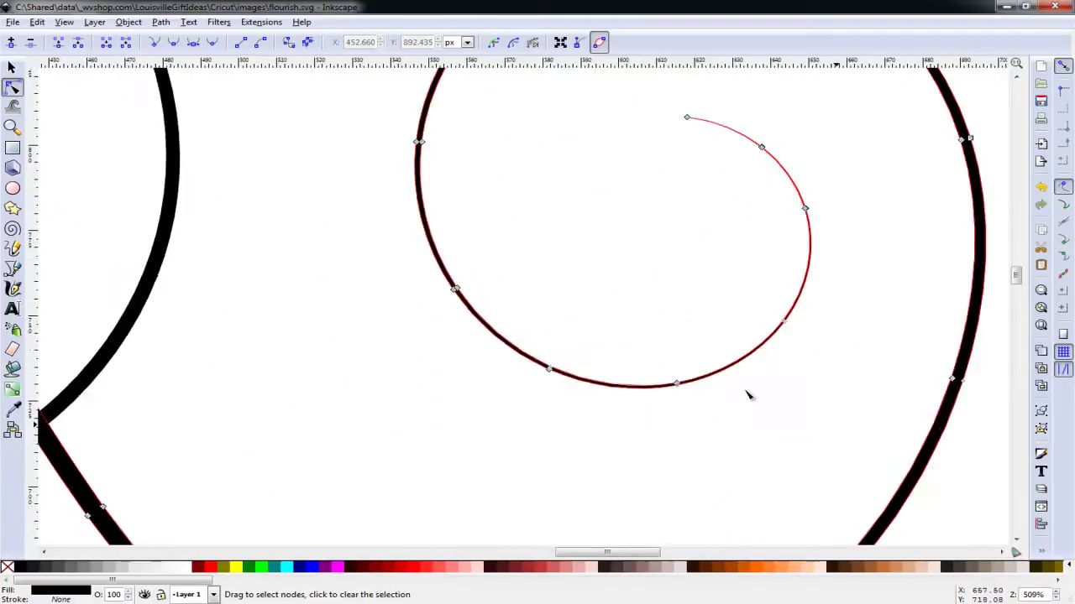
key(plus)
scroll(655, 415, up, 1)
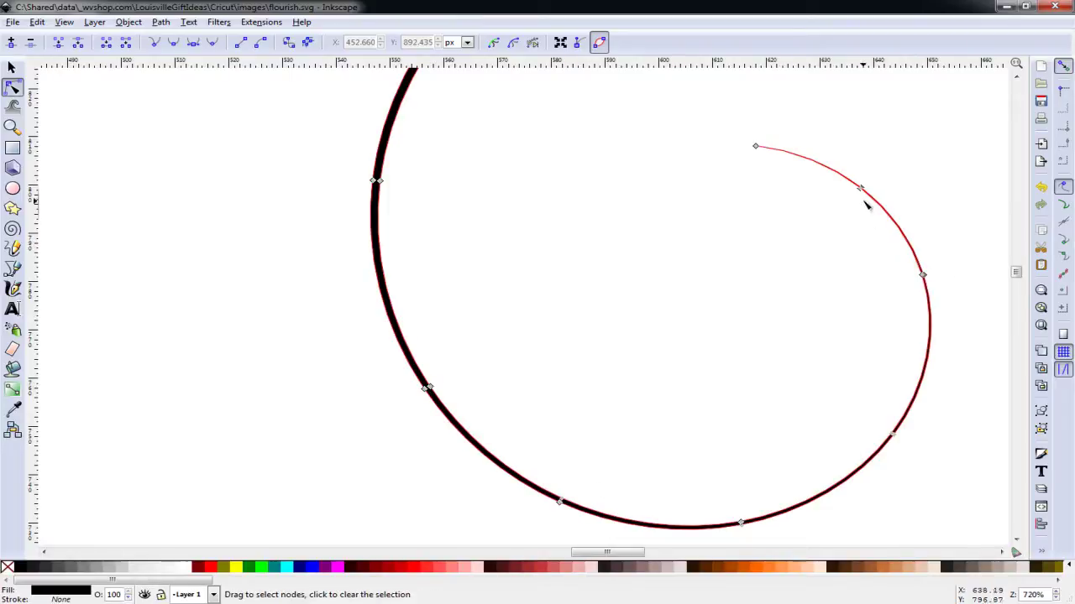
drag(861, 192, 804, 265)
drag(861, 189, 867, 139)
drag(803, 266, 814, 238)
click(12, 67)
key(minus)
key(minus)
key(minus)
key(minus)
key(minus)
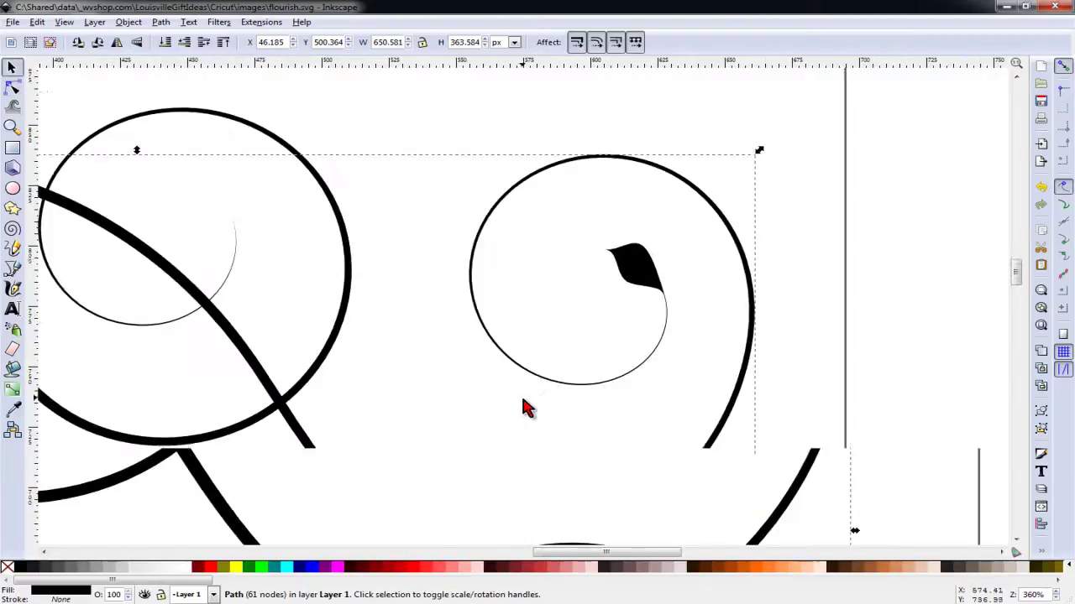
key(minus)
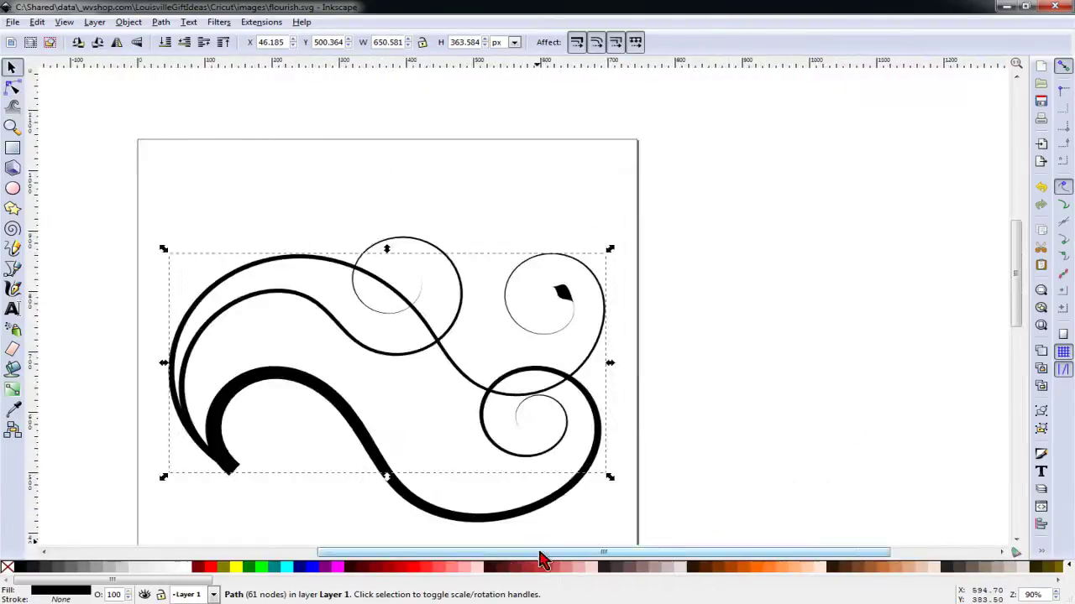
Step: Select all three swirl paths and group them into one object
drag(540, 554, 510, 565)
scroll(411, 463, down, 2)
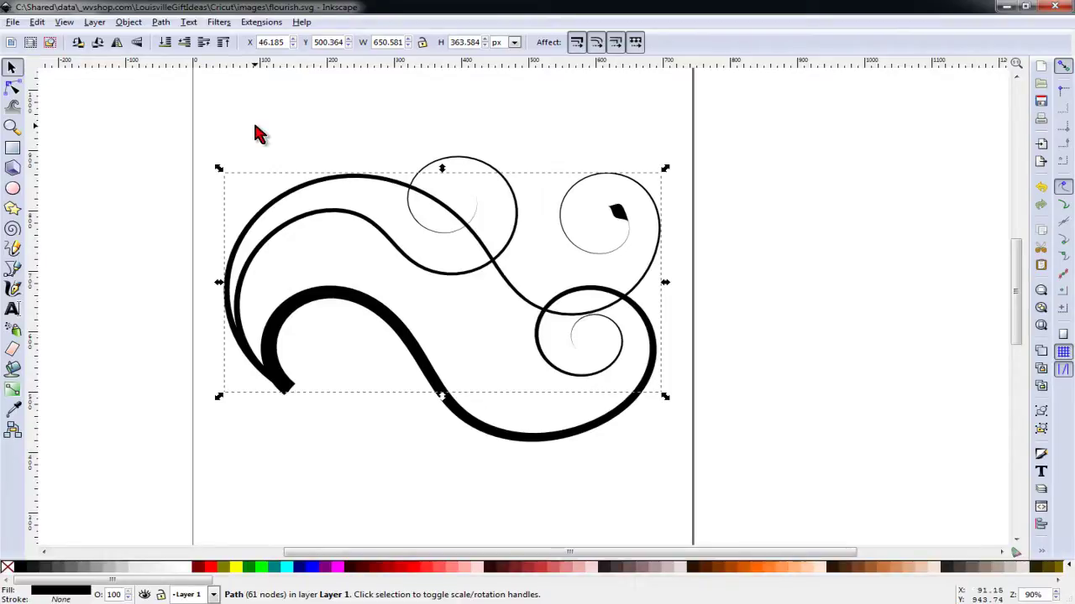
click(153, 100)
drag(151, 98, 831, 415)
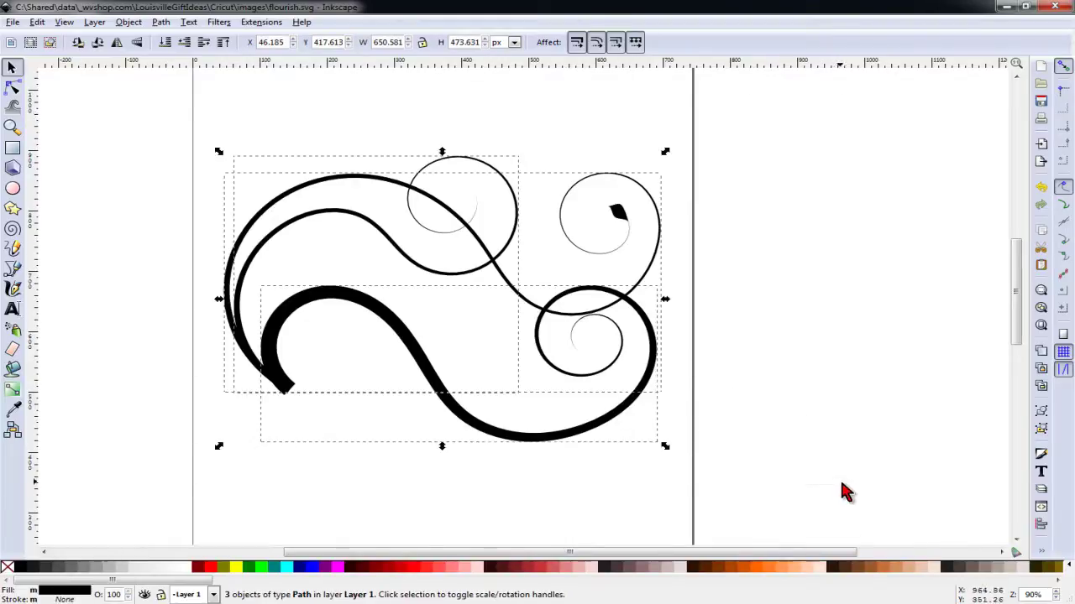
click(132, 23)
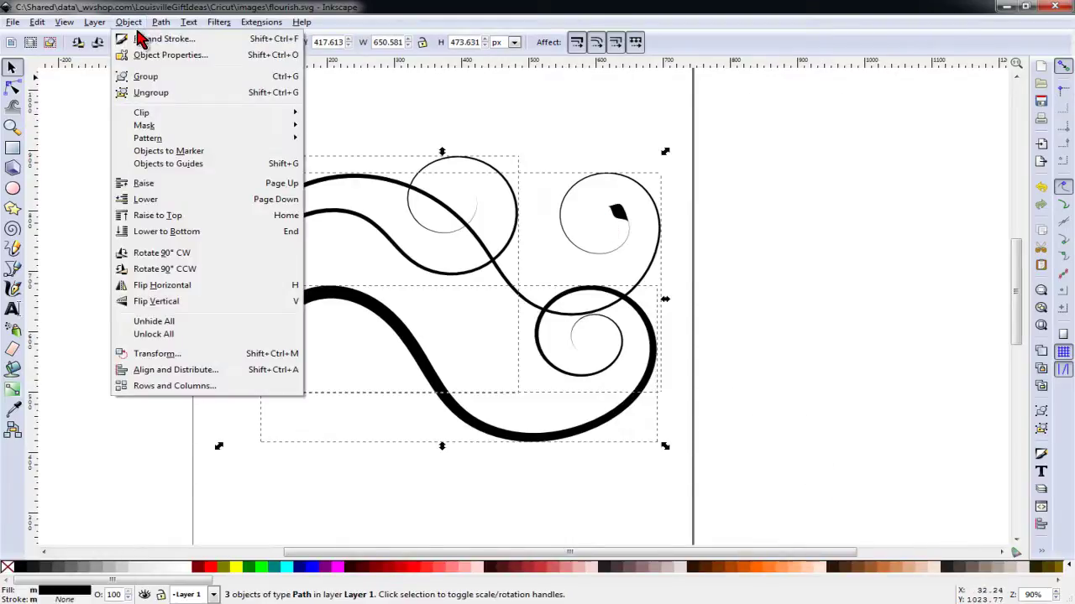
click(155, 76)
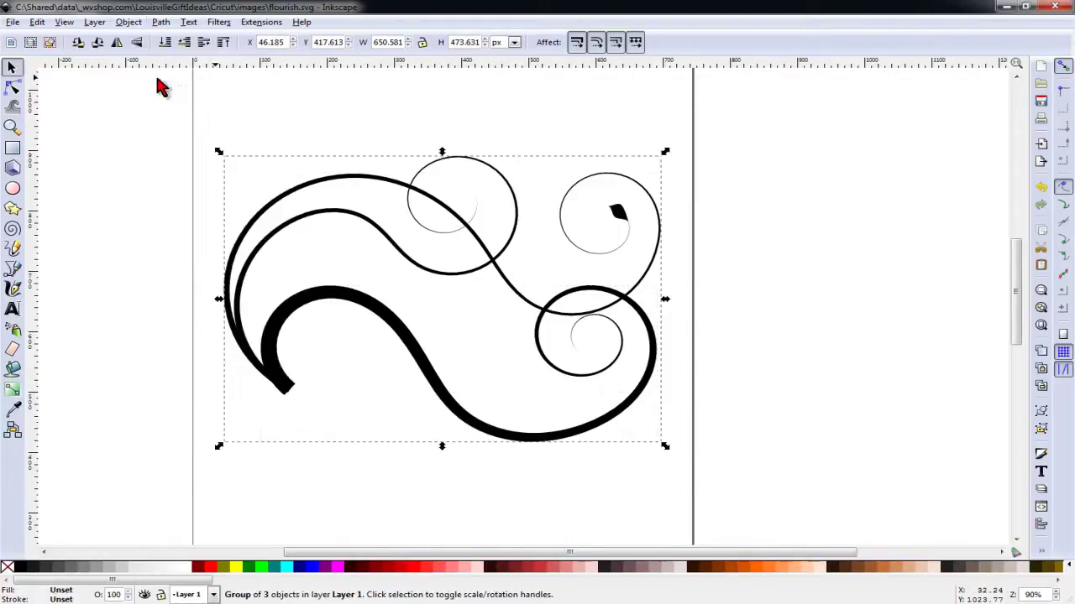
Step: Save the flourish as a Plain SVG file named flourish1
click(14, 22)
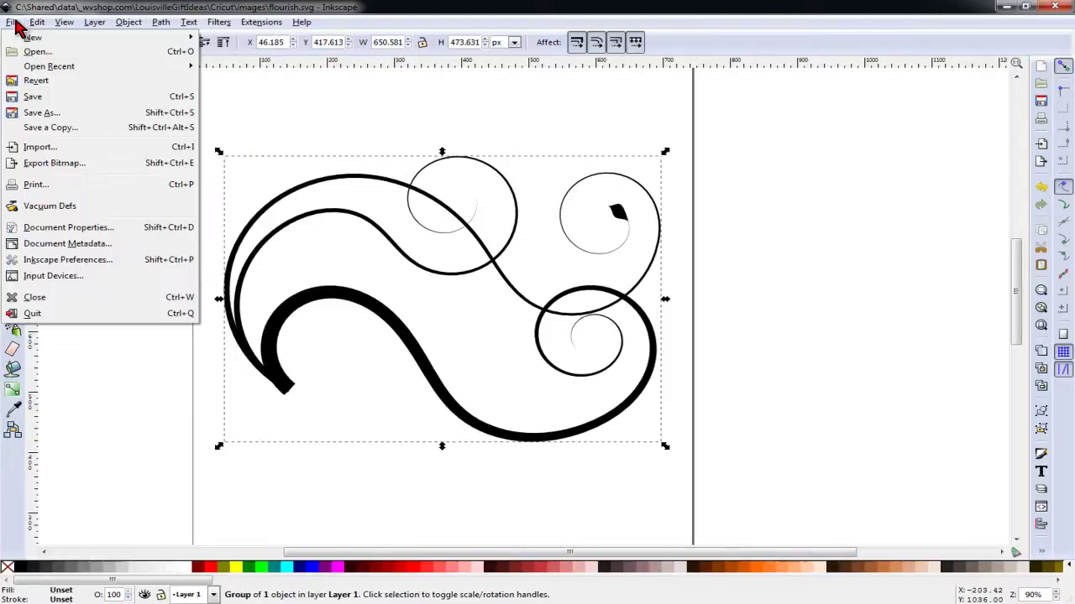
click(46, 112)
key(Down)
click(1031, 374)
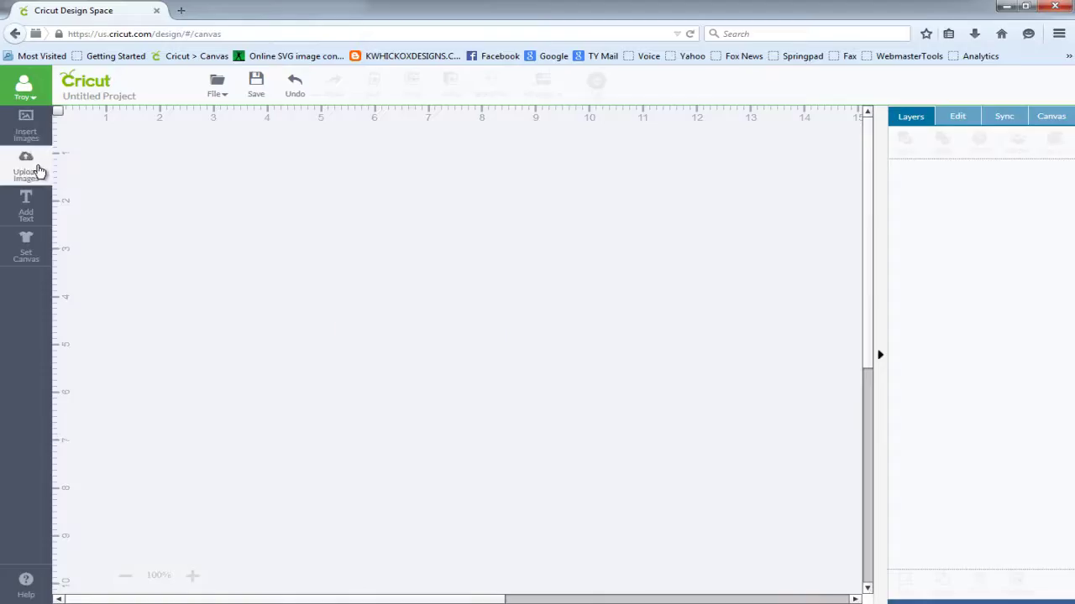
Step: Upload flourish1.svg as a vector image and insert it onto the canvas
click(26, 173)
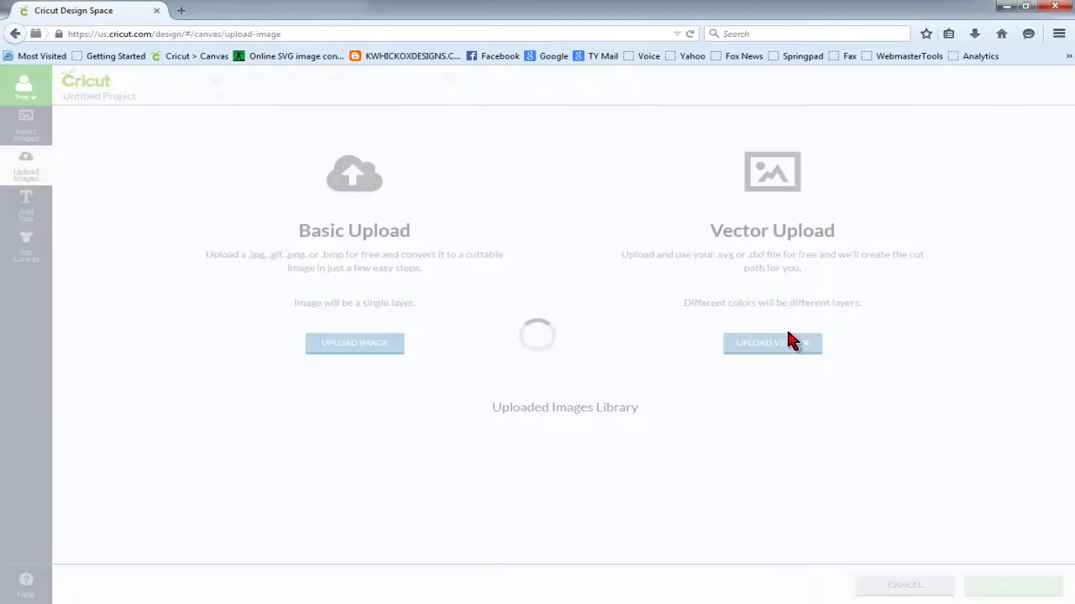
click(781, 348)
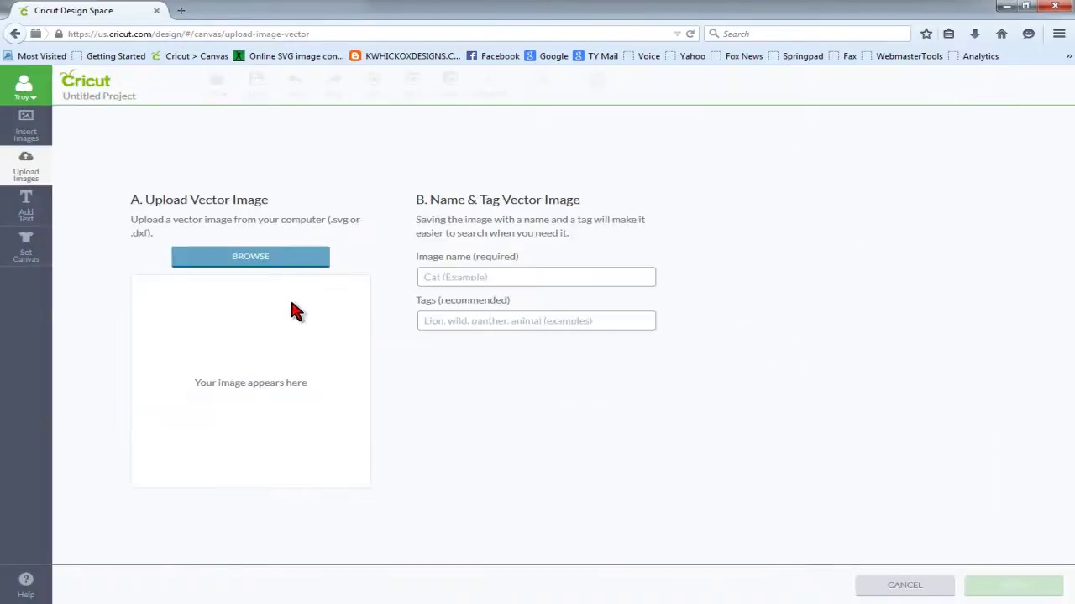
click(251, 257)
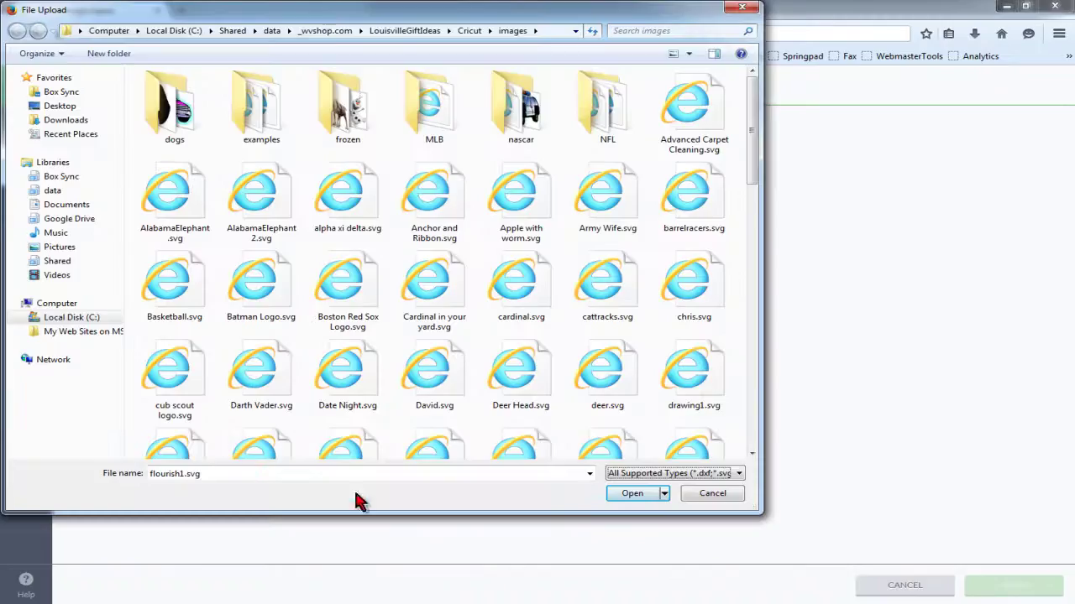
click(630, 495)
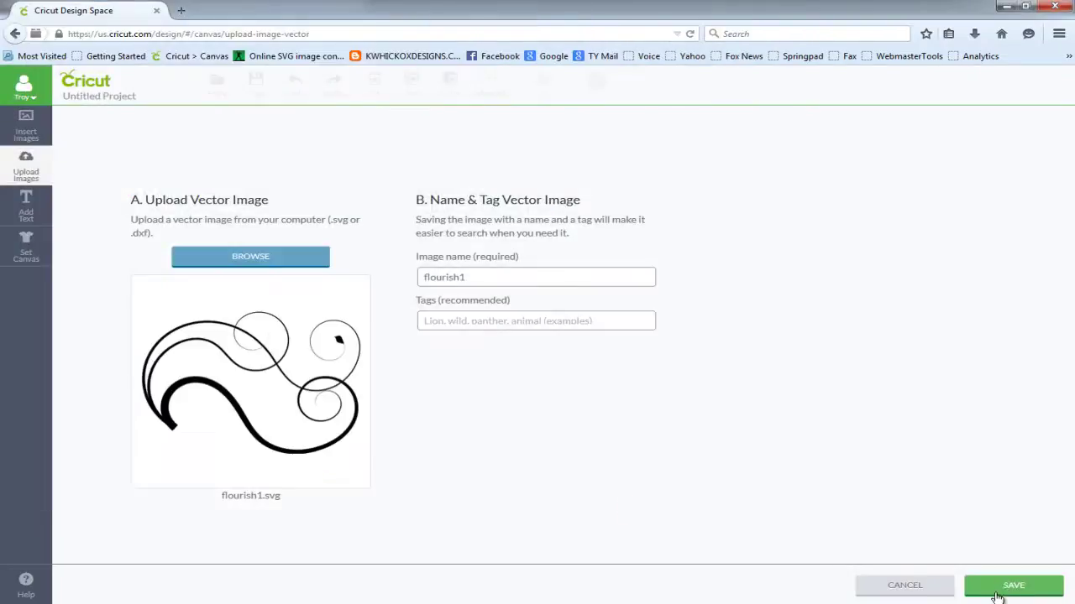
click(997, 595)
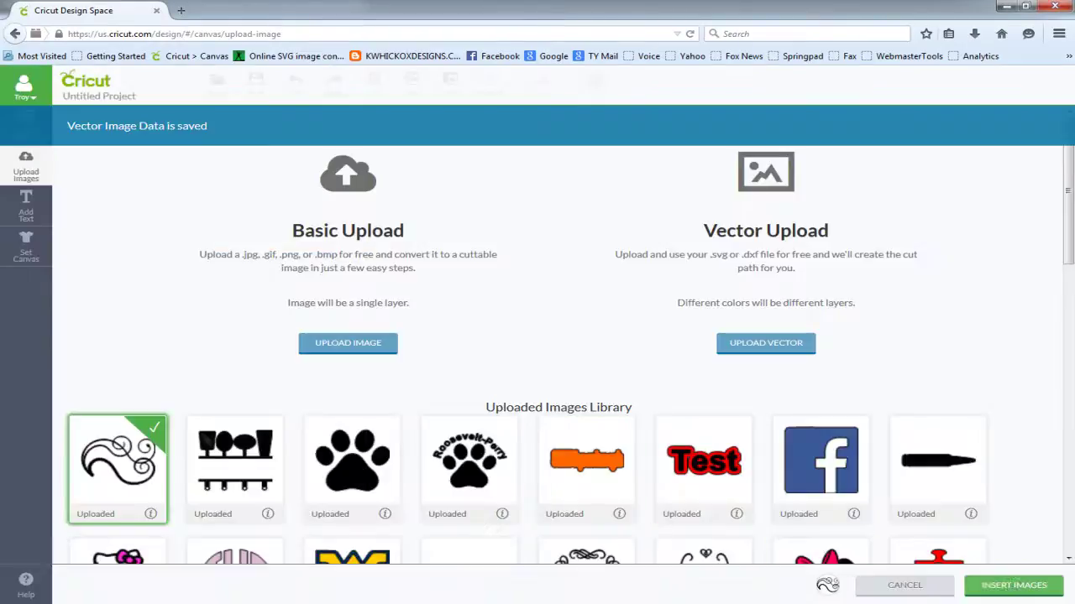
click(1008, 585)
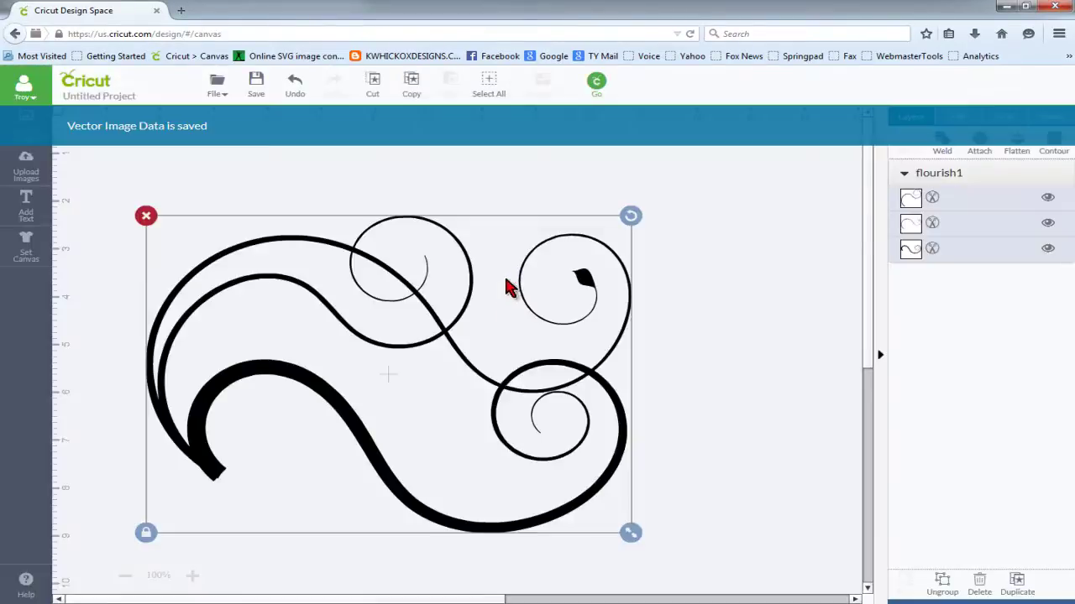
Step: Ungroup the flourish into three layers and select the thick bottom swirl
right_click(456, 325)
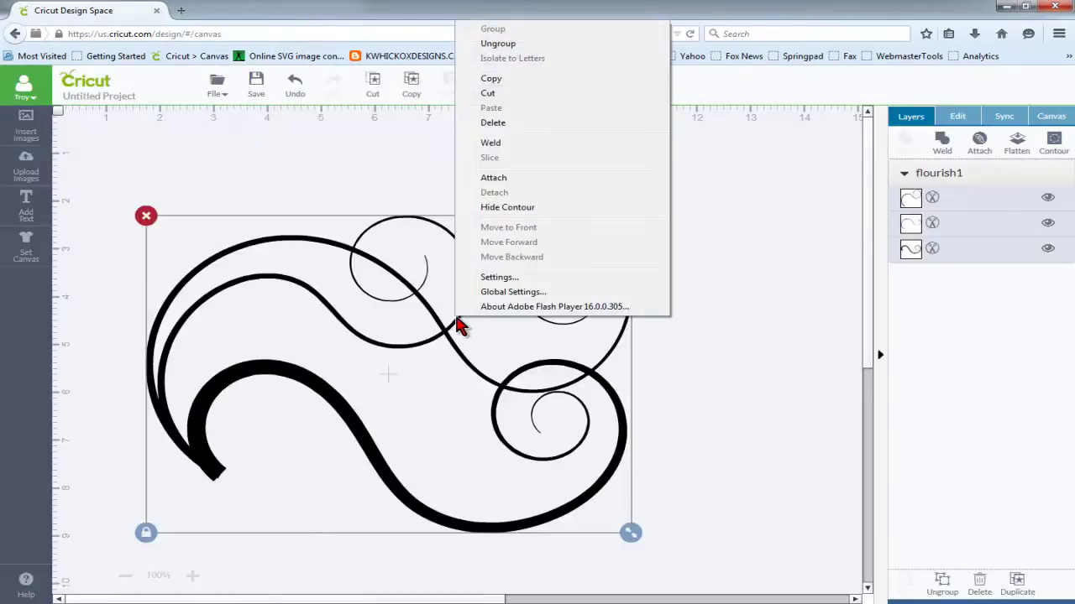
click(504, 43)
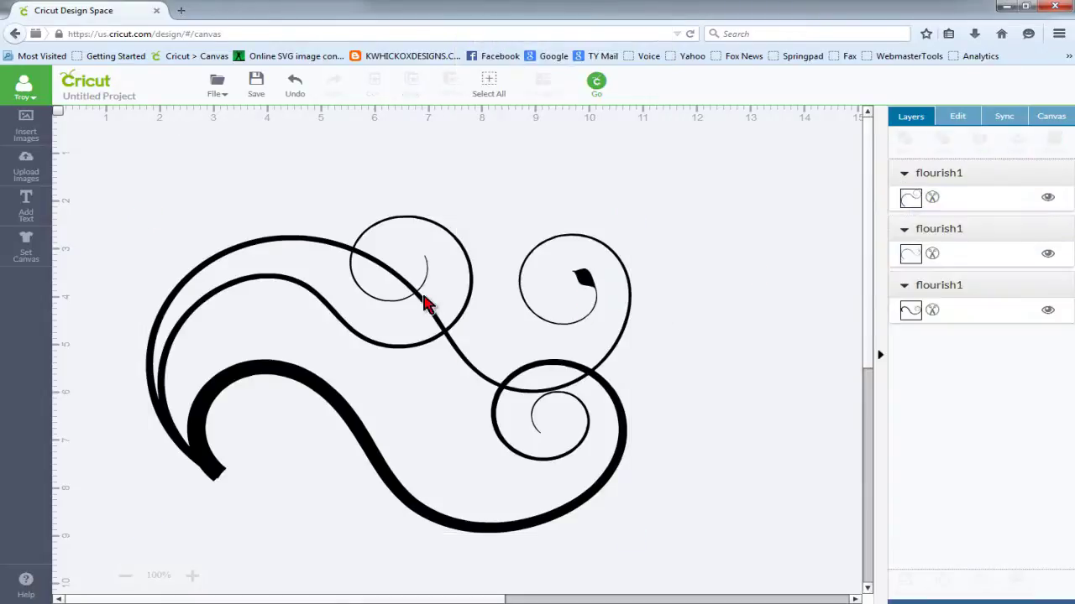
click(490, 527)
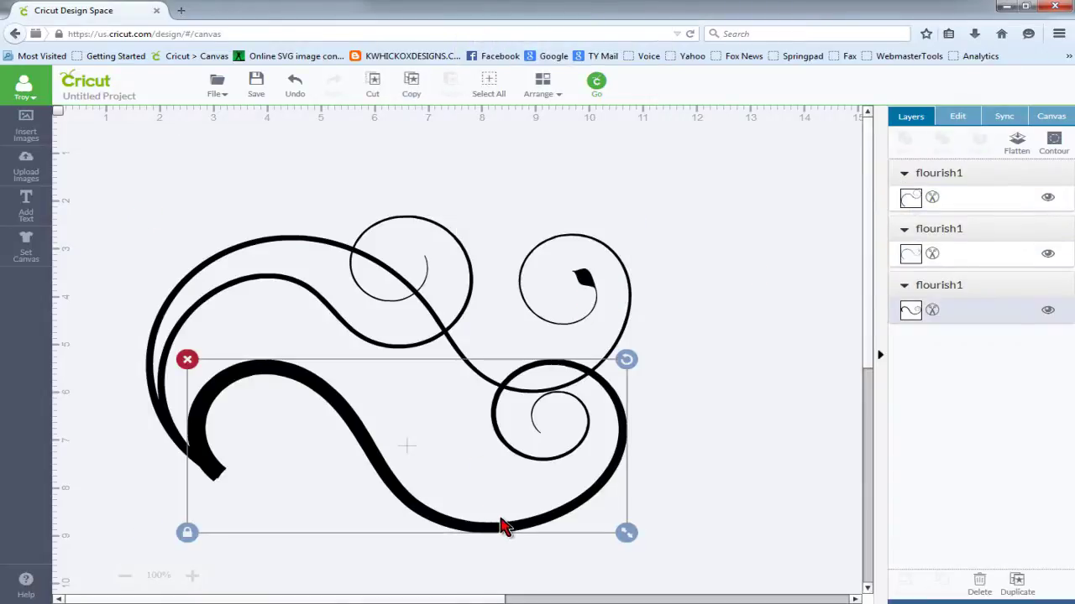